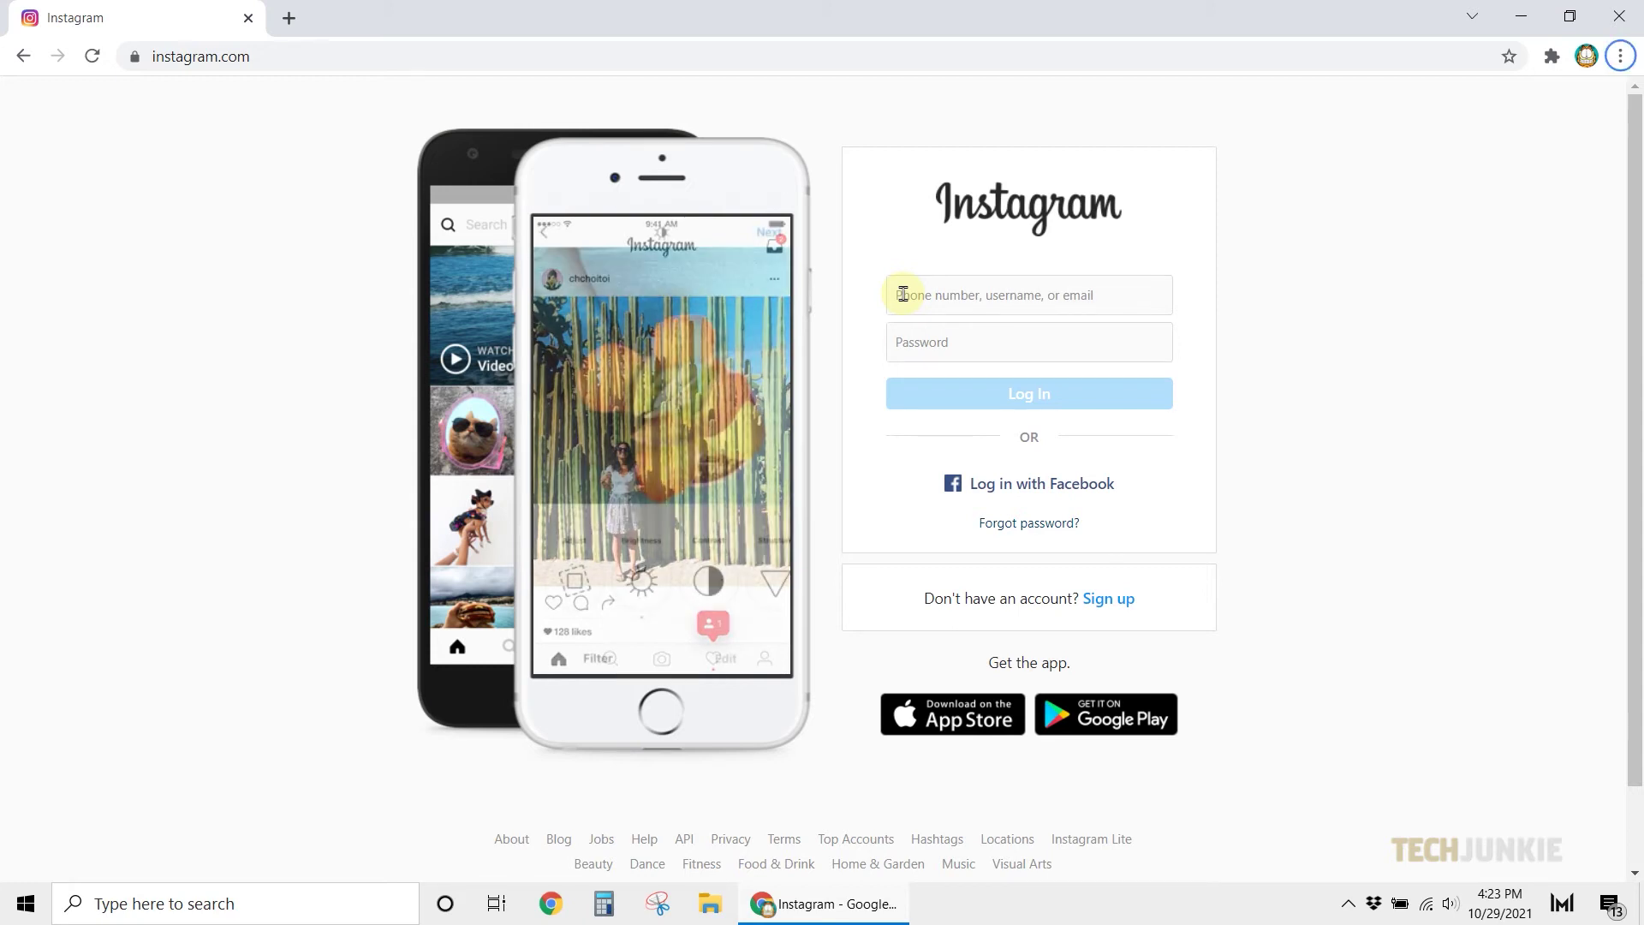
text(jon.0820)
Sign in to Instagram with the entered username and password, reaching the home feed
click(917, 342)
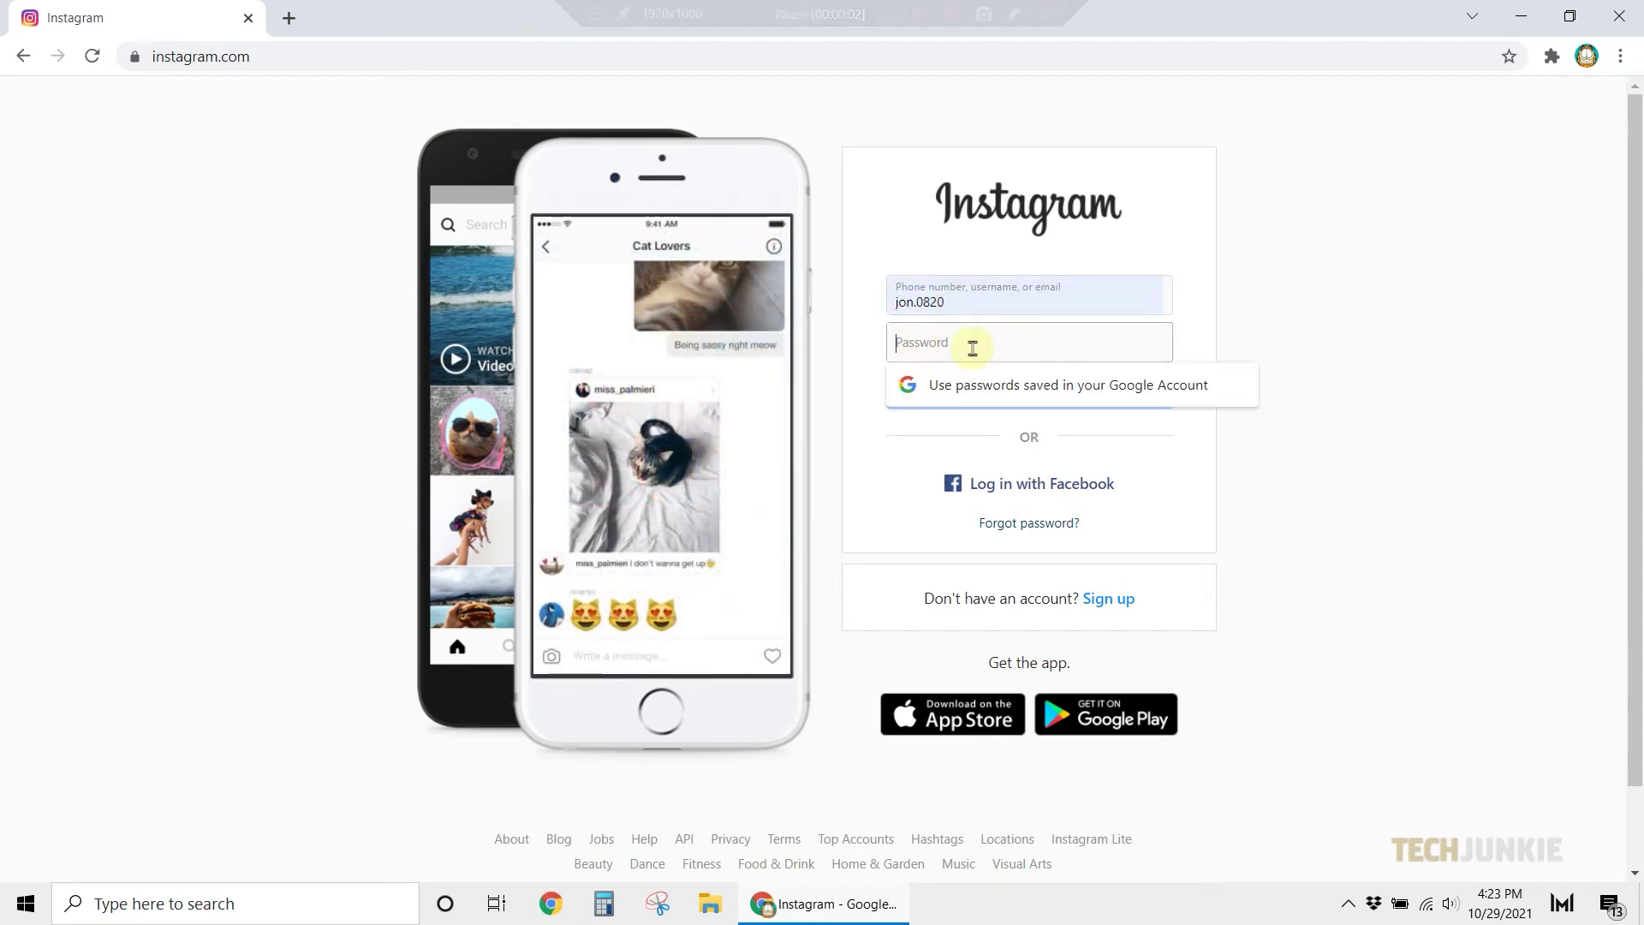
text(*************)
click(1028, 395)
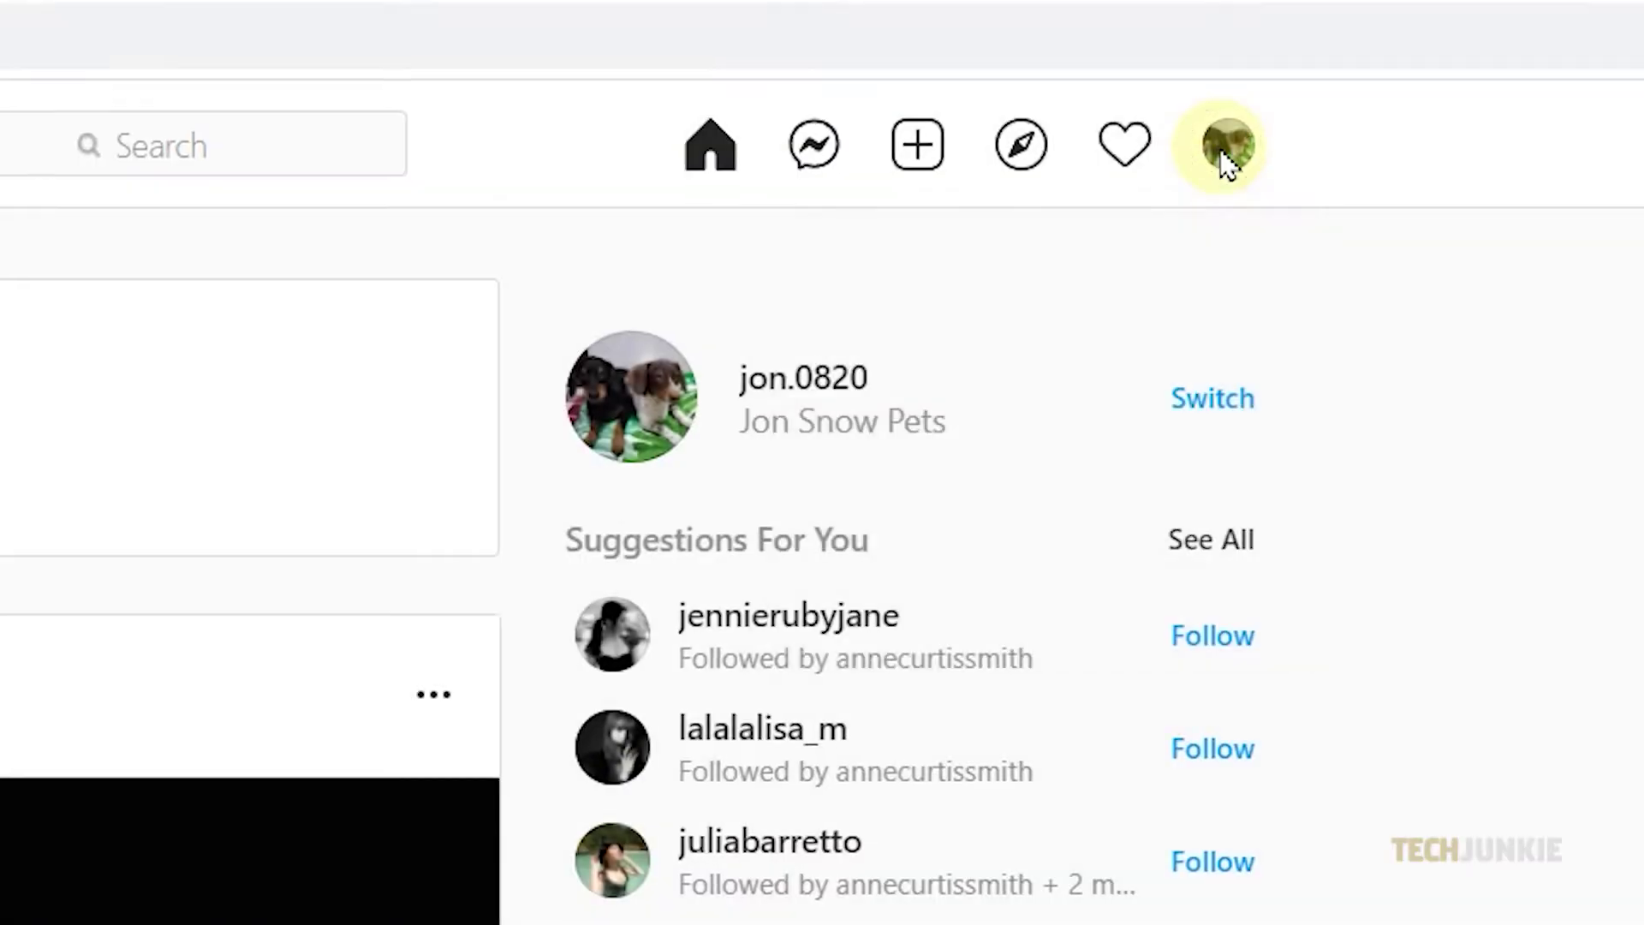
Go from the profile page's gear menu to the Privacy and Security settings
click(1225, 154)
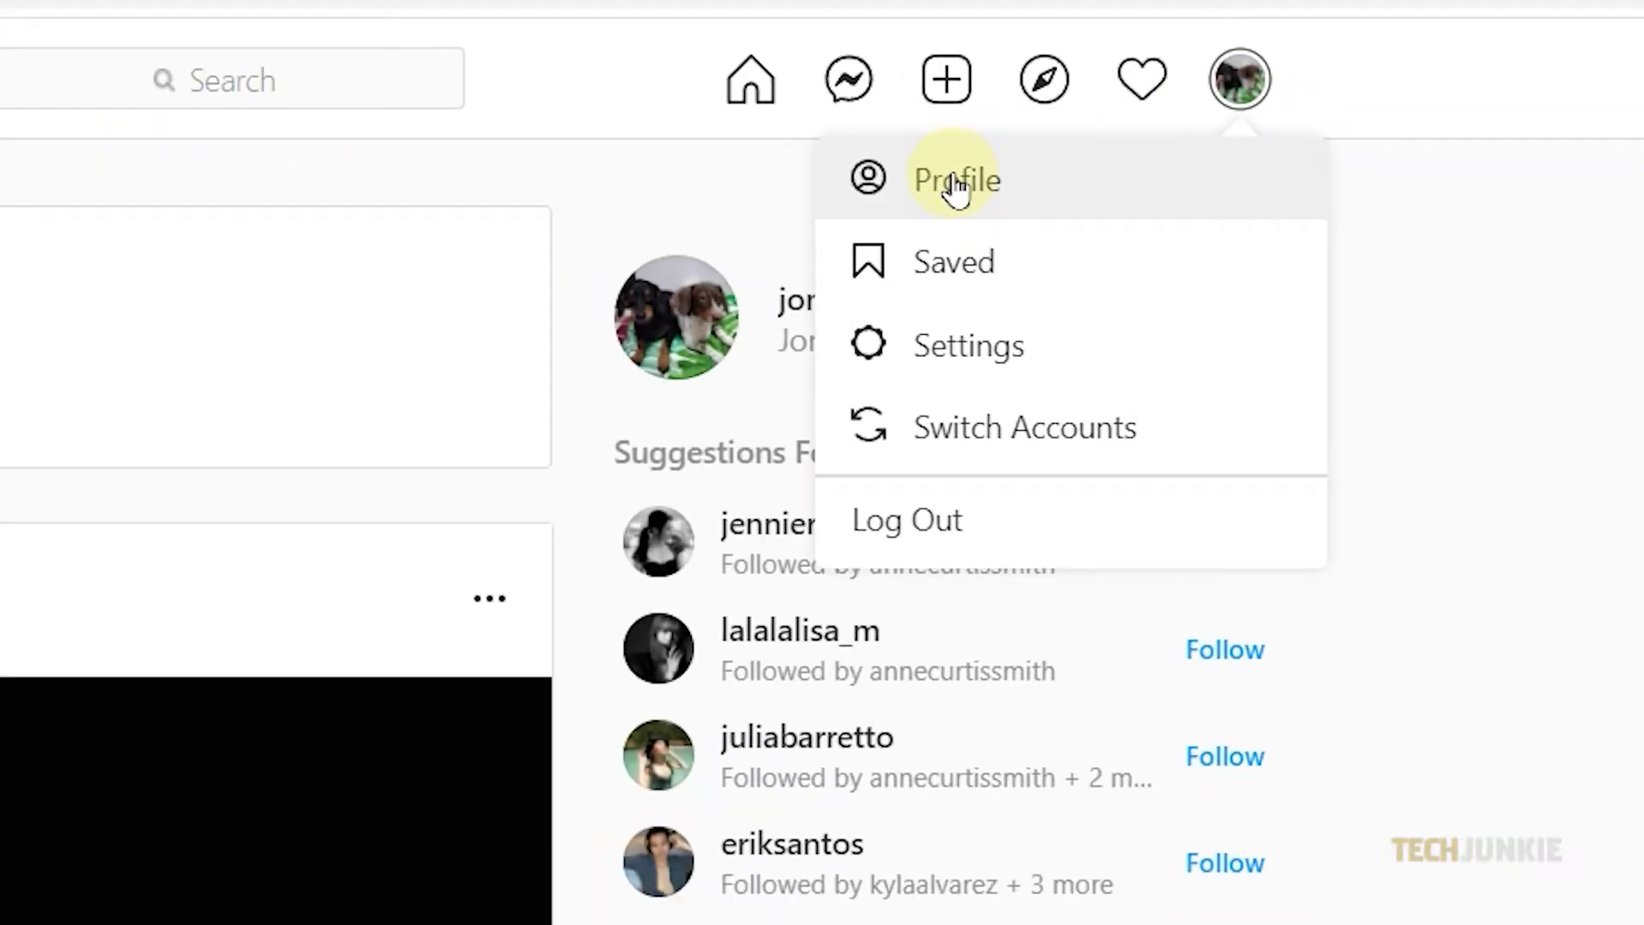
click(894, 195)
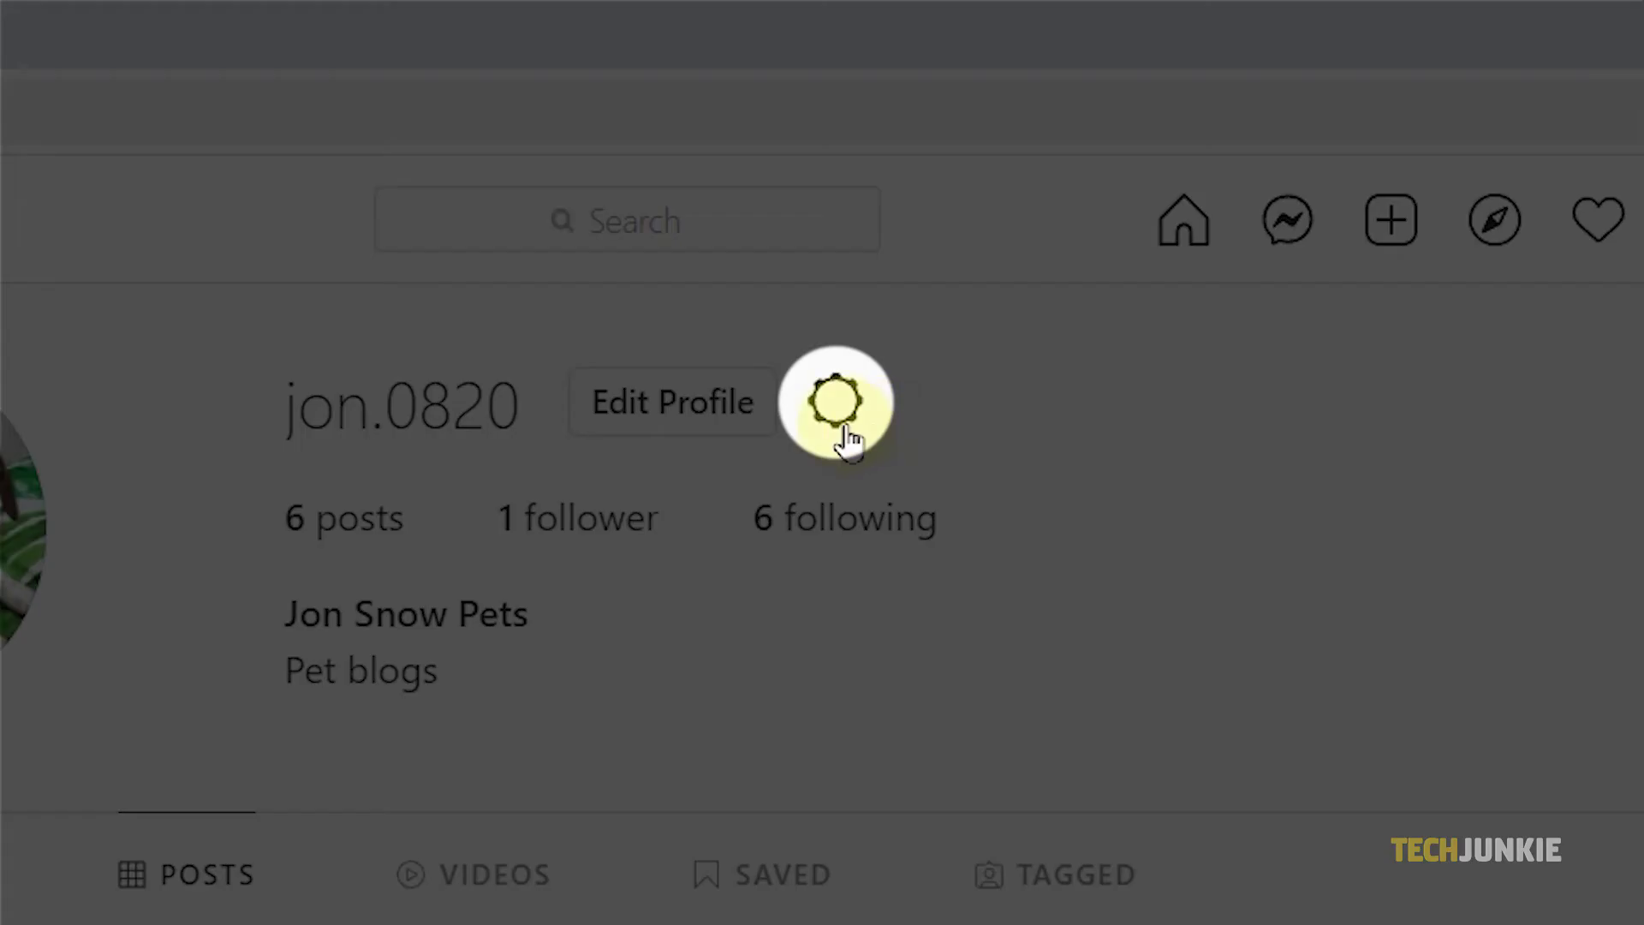
click(838, 435)
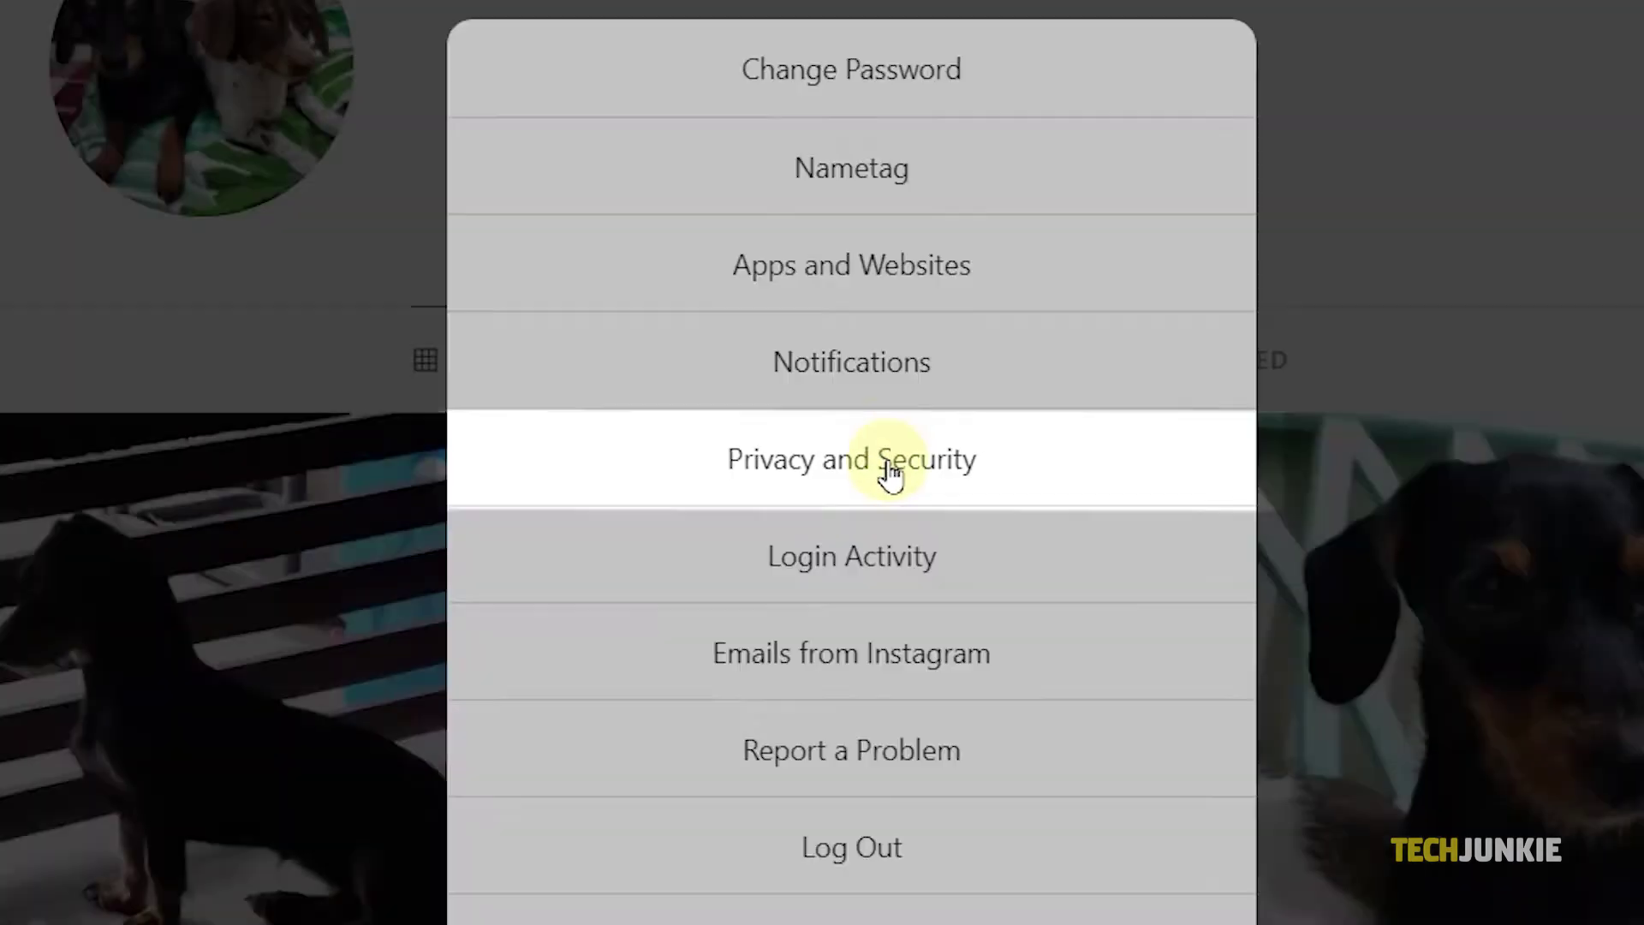
click(885, 470)
scroll(842, 463, down, 3)
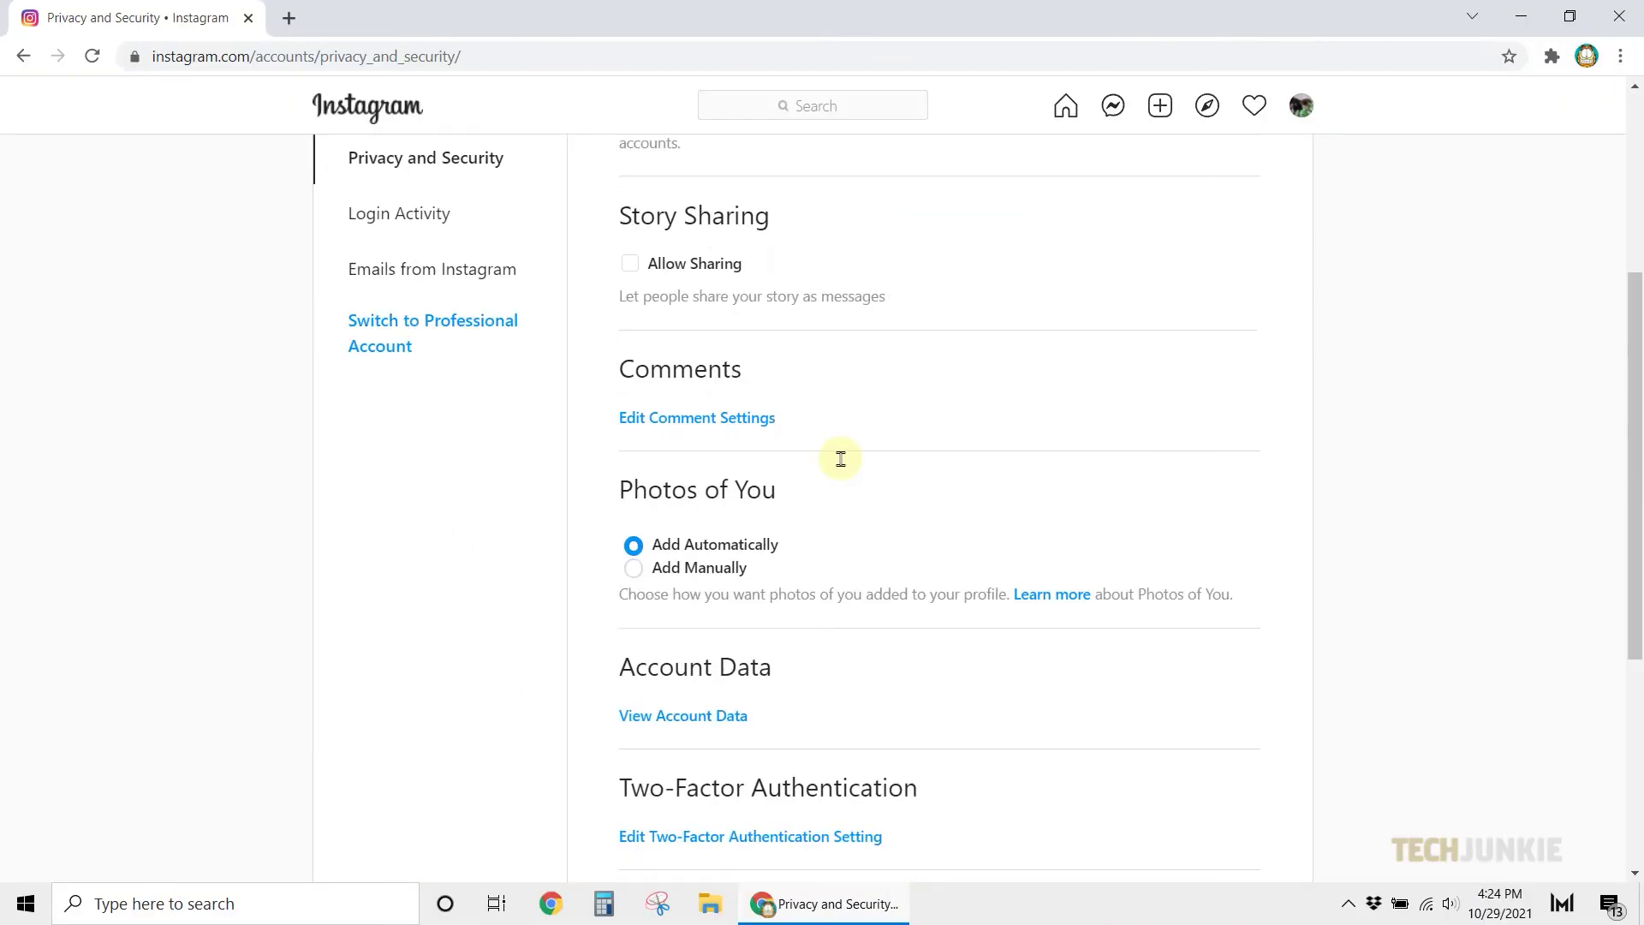
scroll(842, 463, down, 3)
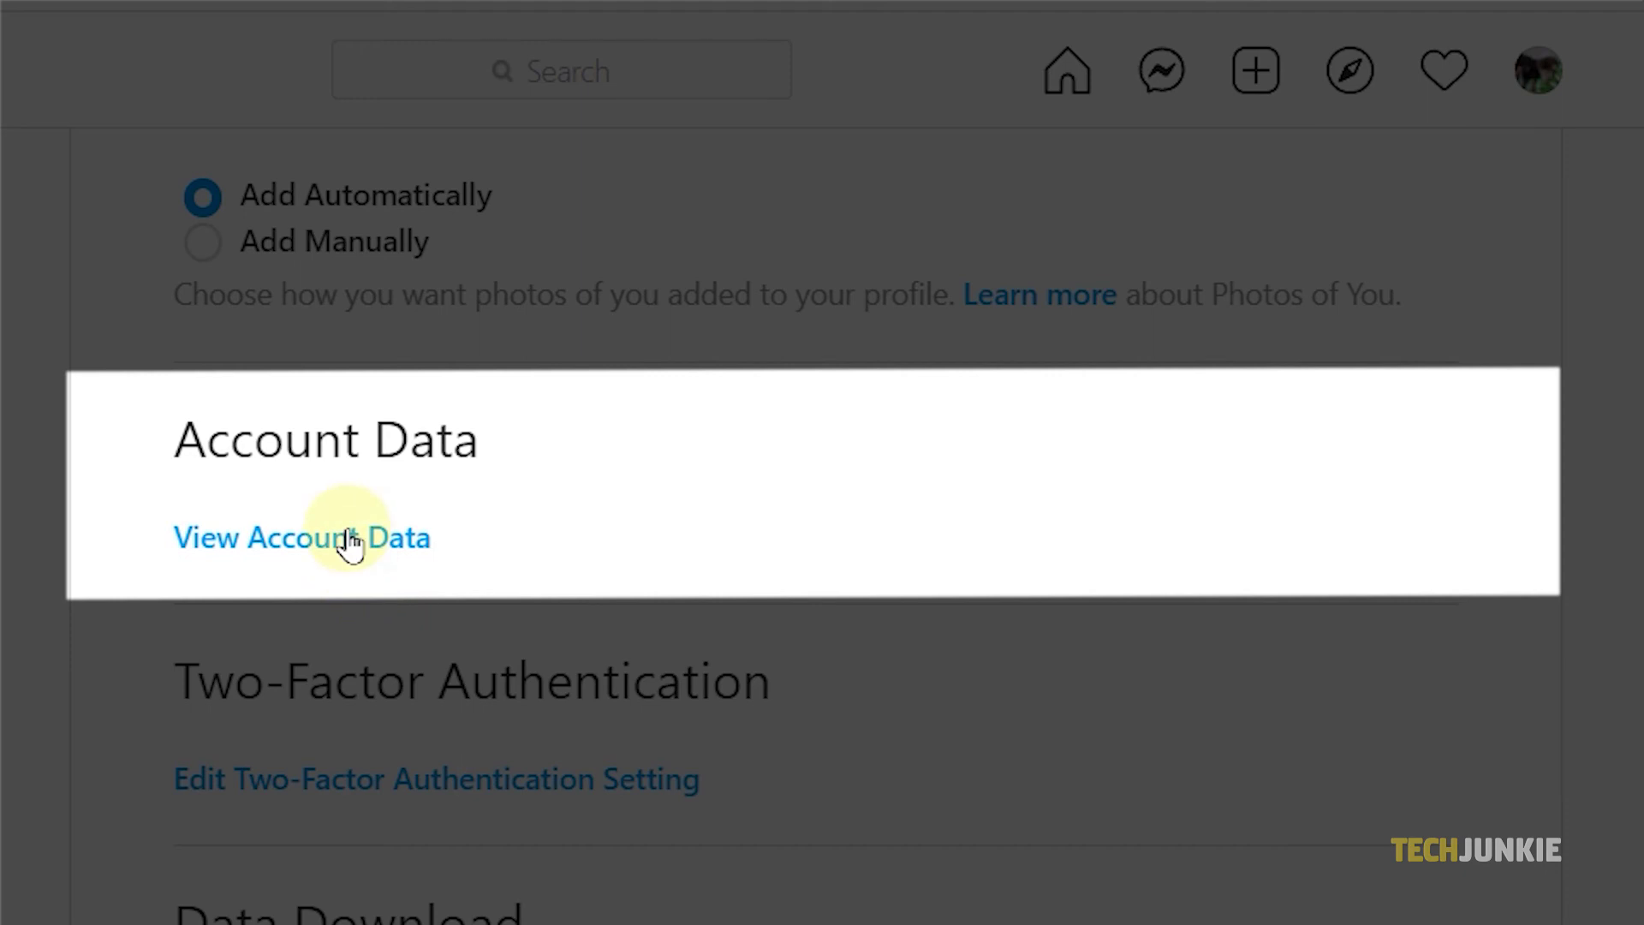
View Account Data, showing Account Info with Date joined Sep 19, 2021 5:21pm
click(351, 543)
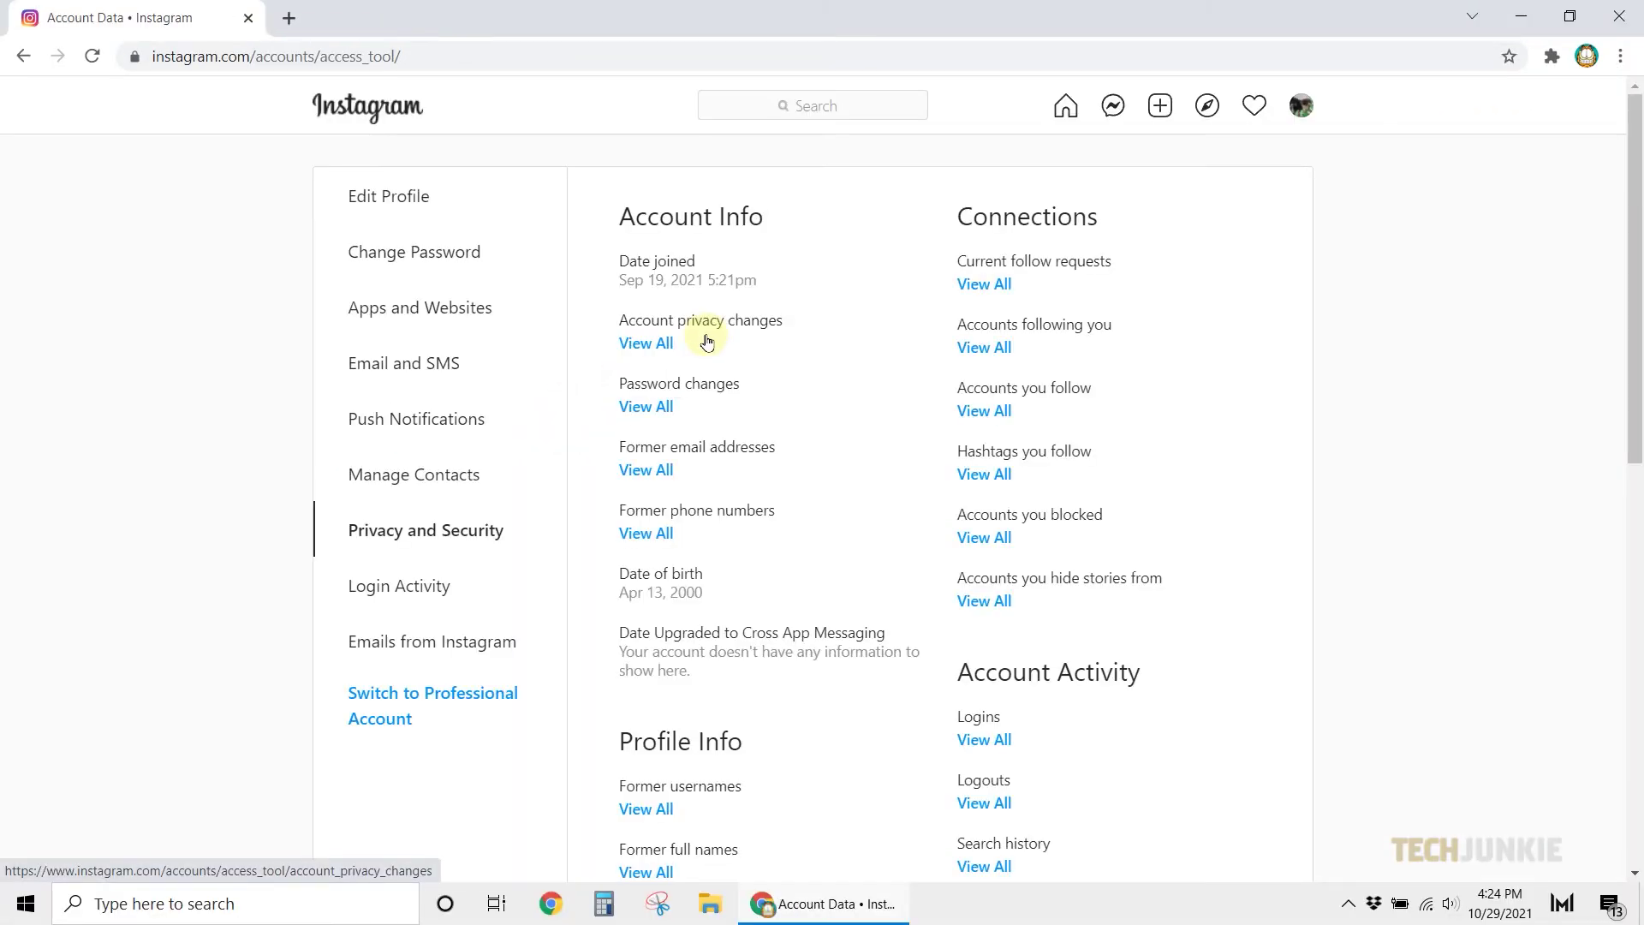